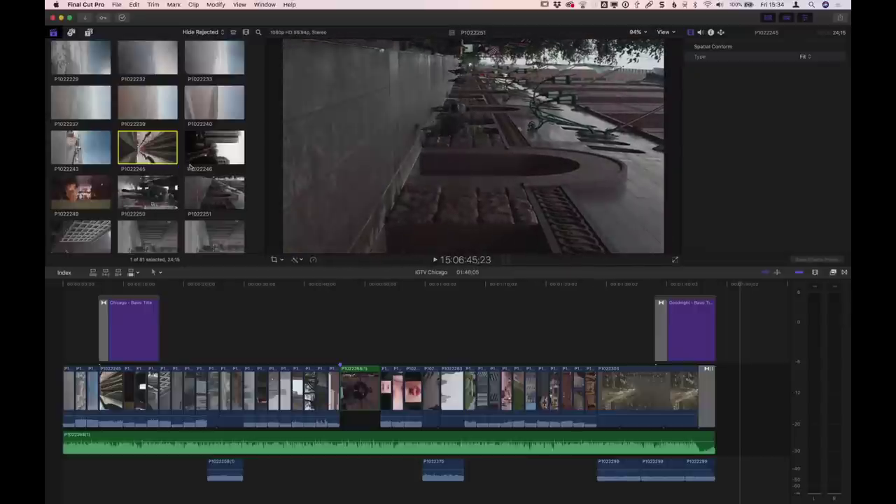
# Begin a new project in the IGTV Chicago event with Command-N
pyautogui.scroll(5, 187, 166)
pyautogui.press('super+n')
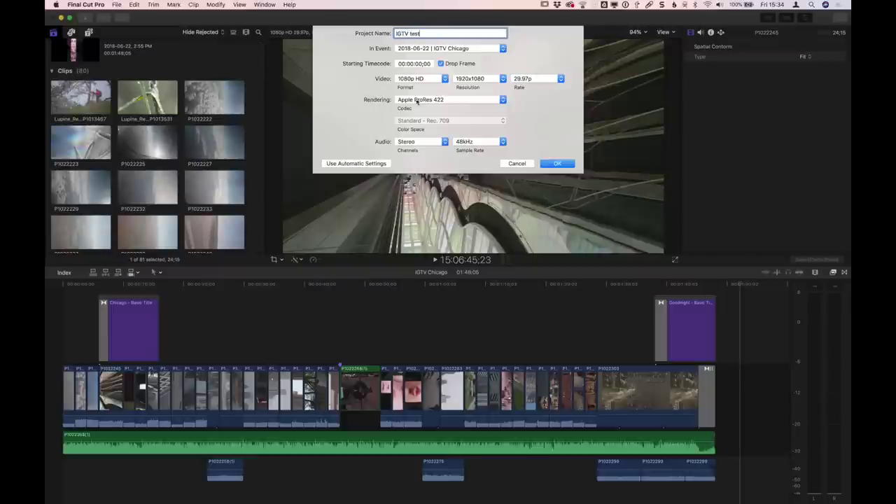
# Create the 'IGTV test' project with a custom 1080×1920 format at 29.97p
pyautogui.click(364, 163)
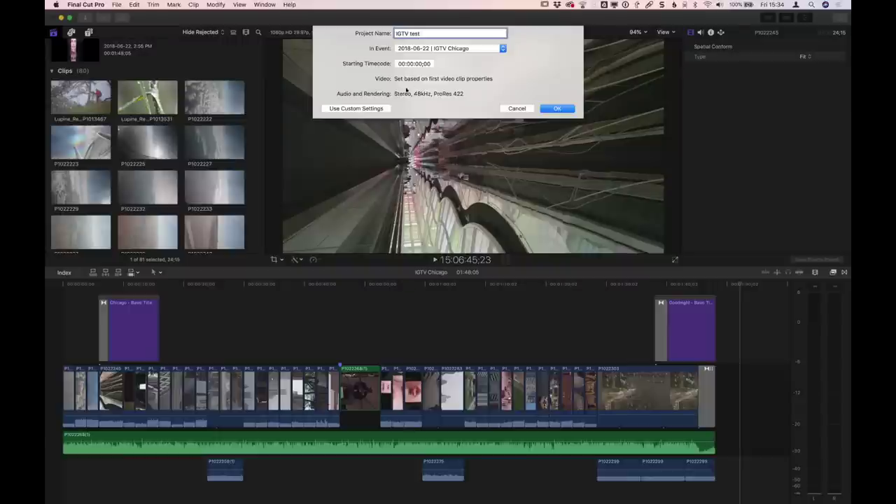
pyautogui.click(364, 109)
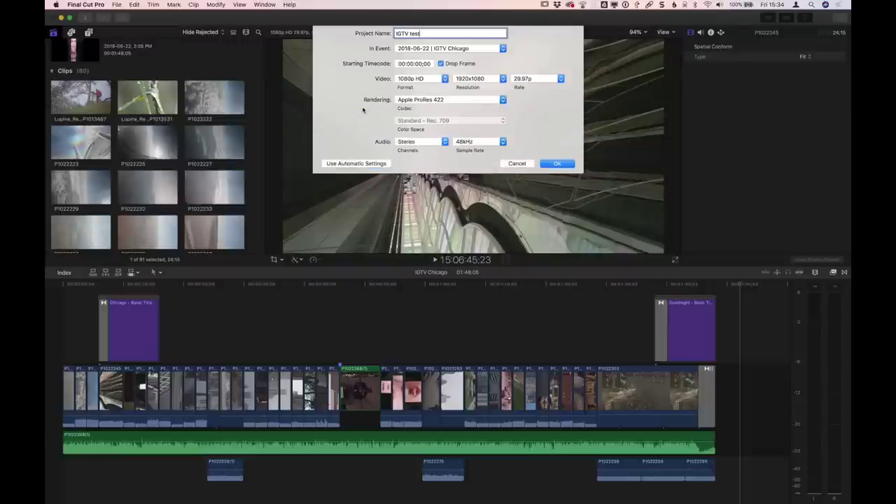
pyautogui.click(425, 80)
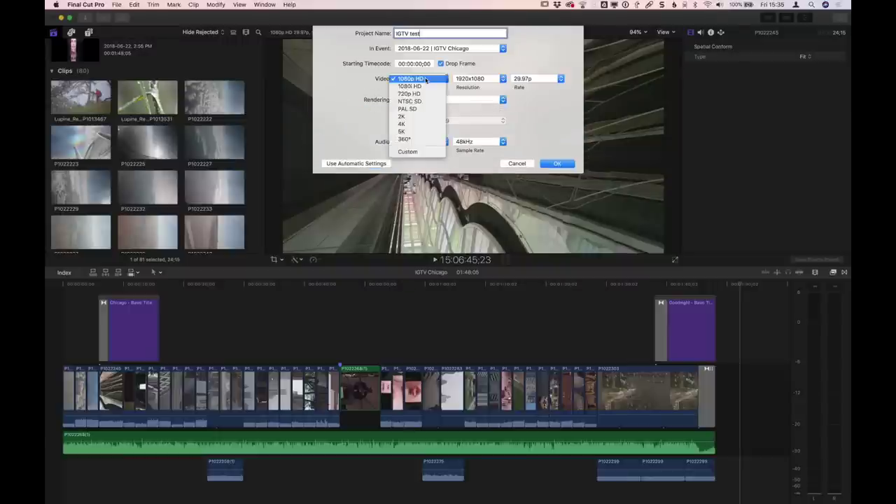
pyautogui.click(423, 151)
pyautogui.doubleClick(459, 79)
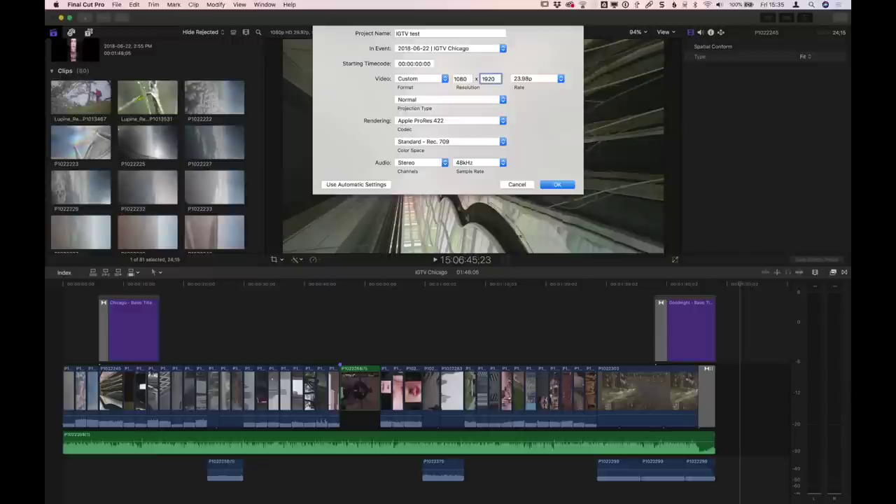
pyautogui.click(521, 80)
pyautogui.click(526, 105)
pyautogui.click(547, 186)
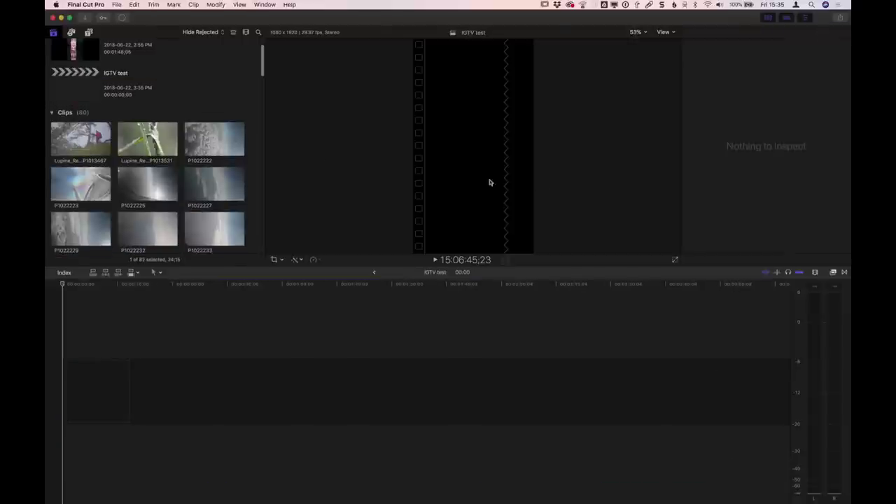
# Append clips P1022245, P1022246 and P1022249 from the browser to the IGTV test timeline
pyautogui.click(87, 84)
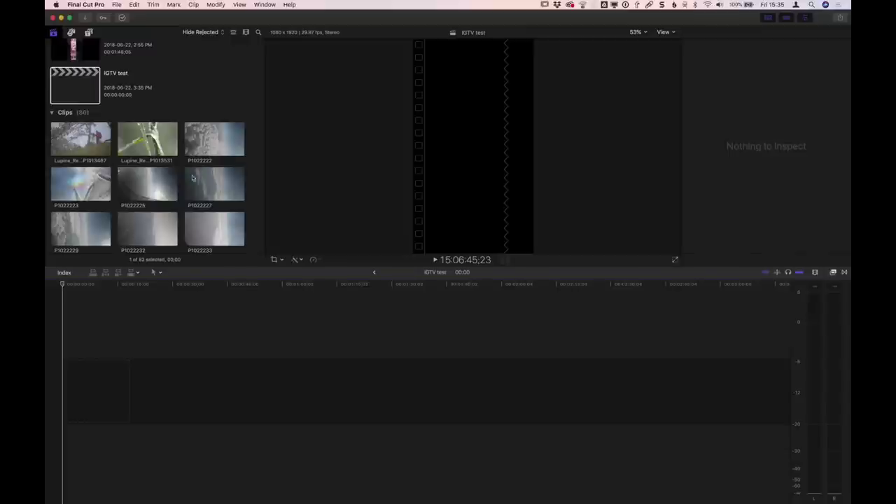
pyautogui.click(88, 184)
pyautogui.scroll(-5, 88, 184)
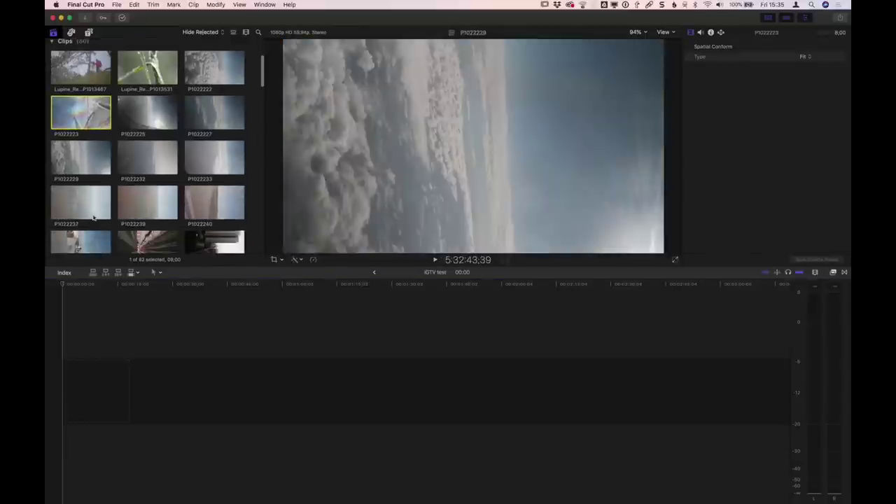
pyautogui.click(144, 150)
pyautogui.keyDown('super'); pyautogui.click(210, 151); pyautogui.keyUp('super')
pyautogui.keyDown('super'); pyautogui.click(97, 188); pyautogui.keyUp('super')
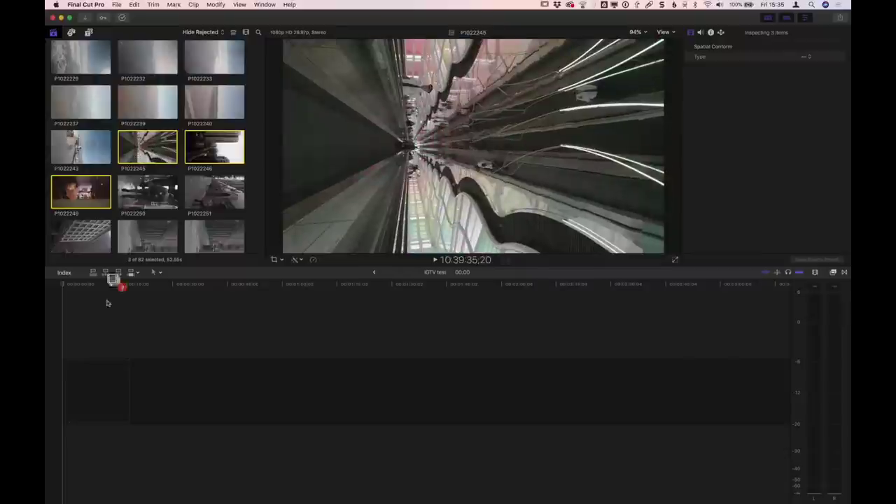
pyautogui.click(117, 272)
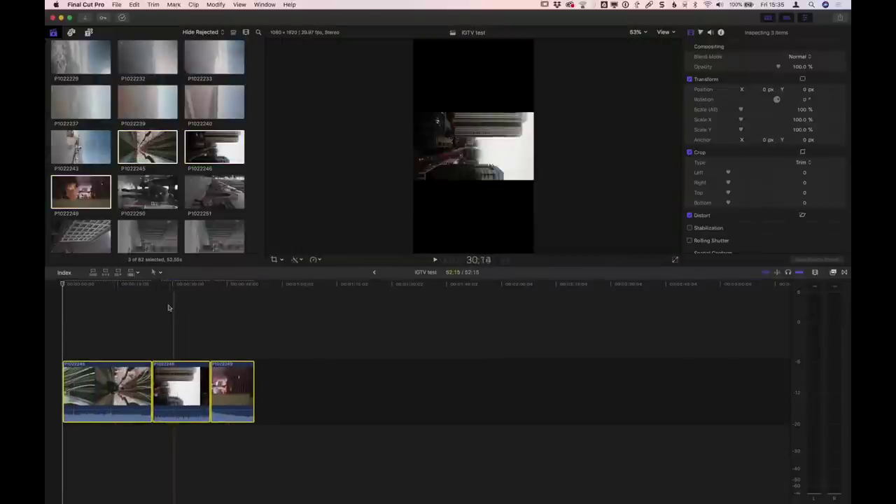
# Set the first timeline clip, P1022245, to a 90° rotation in the Inspector
pyautogui.click(112, 308)
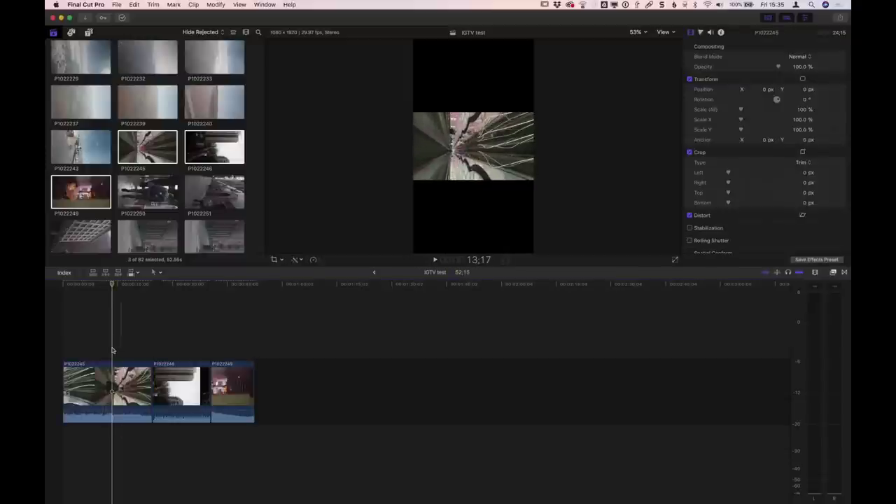
pyautogui.click(119, 371)
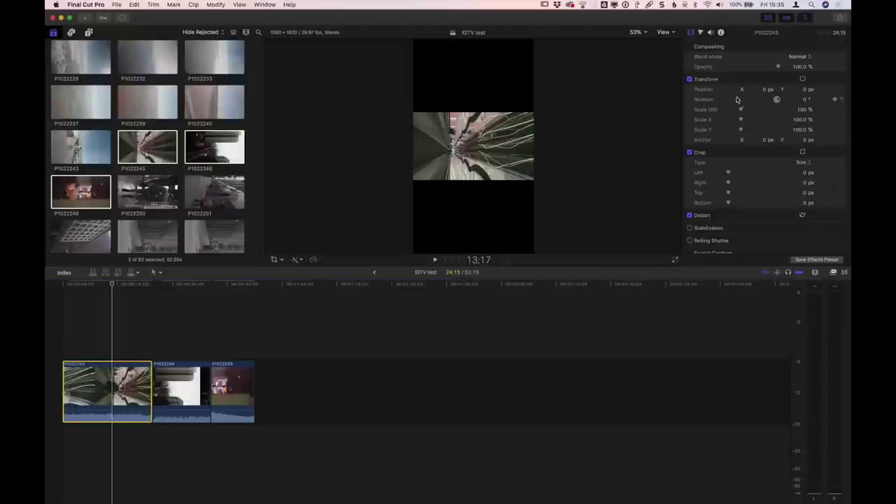
pyautogui.click(805, 100)
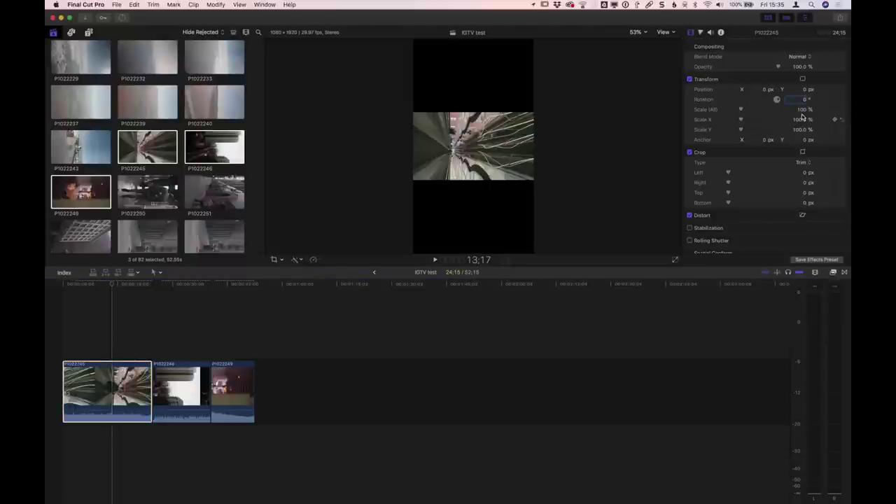
pyautogui.press('Return')
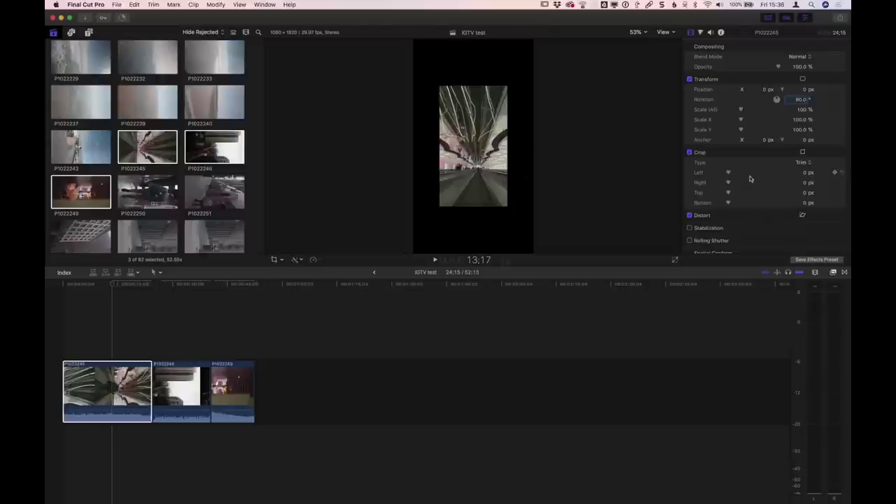
pyautogui.scroll(-2, 750, 176)
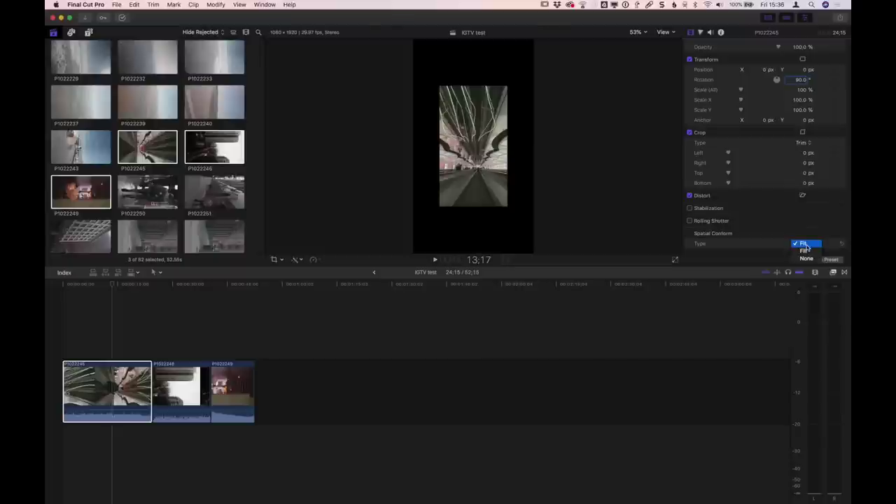
# Try Fill, then set P1022245's Spatial Conform Type to None
pyautogui.click(806, 251)
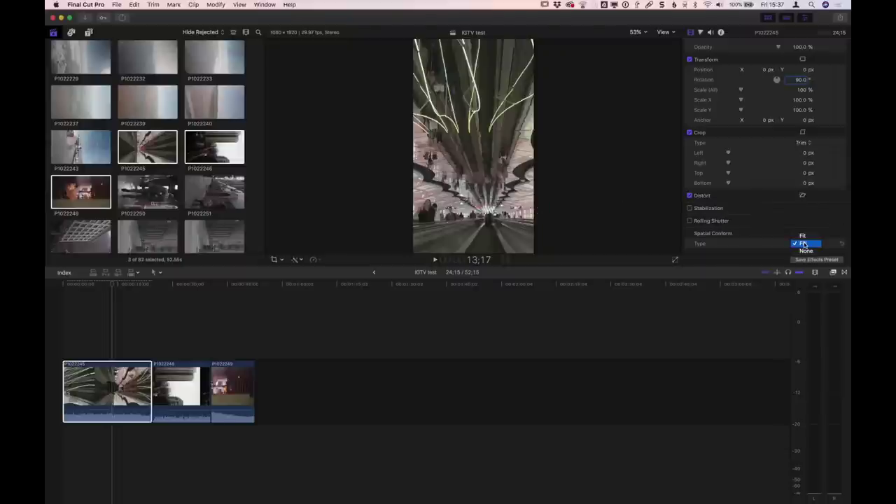
pyautogui.click(806, 251)
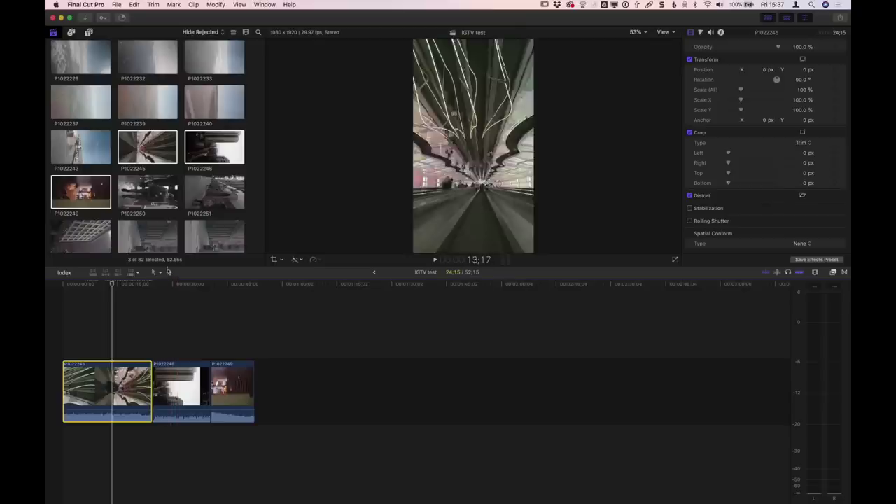
# Insert clips P1022250 and P1022251 between P1022246 and P1022249
pyautogui.click(148, 198)
pyautogui.keyDown('shift'); pyautogui.click(214, 191); pyautogui.keyUp('shift')
pyautogui.moveTo(214, 191); pyautogui.dragTo(210, 400)
# Give the four clips after the first a 90° rotation and spatial conform None
pyautogui.moveTo(181, 346); pyautogui.dragTo(344, 420)
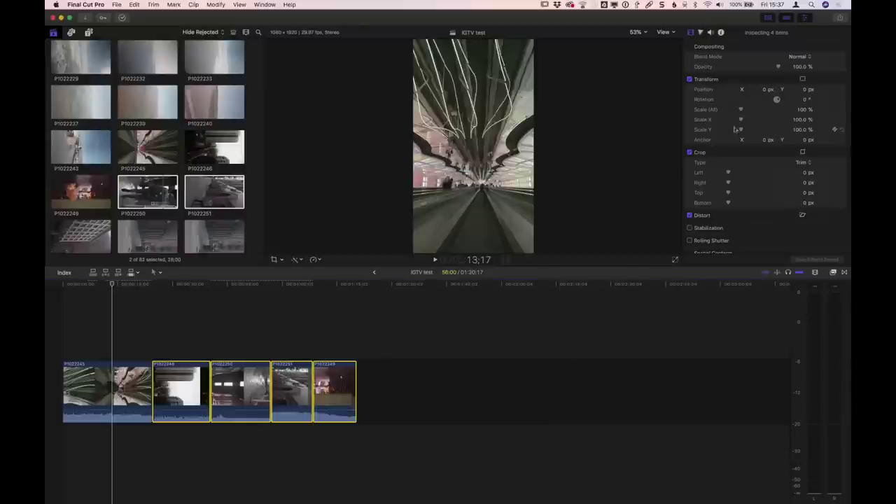
pyautogui.click(803, 100)
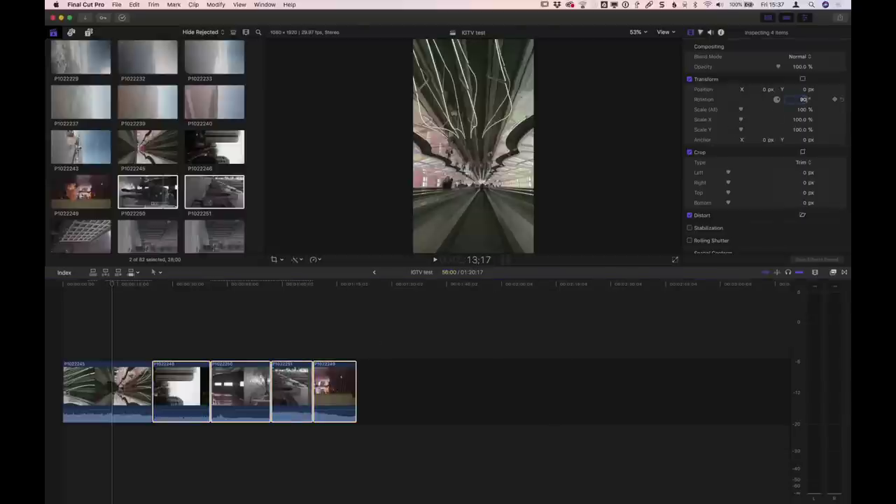
pyautogui.scroll(-3, 794, 224)
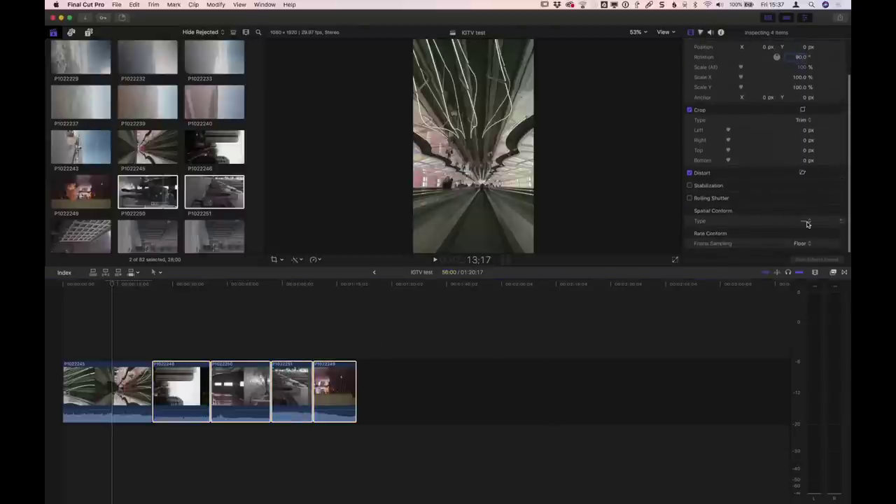
pyautogui.click(808, 249)
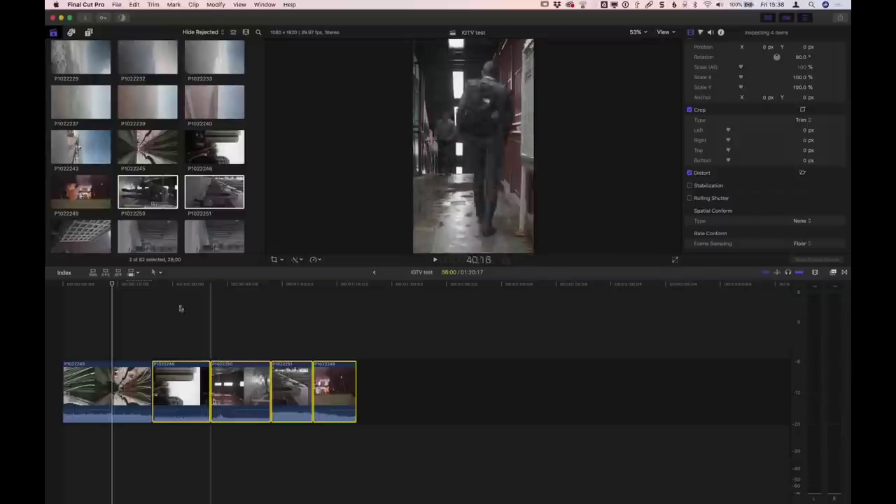
# Save clip P1022246's rotation as the effects preset 'IGTV' in a new custom category
pyautogui.click(171, 378)
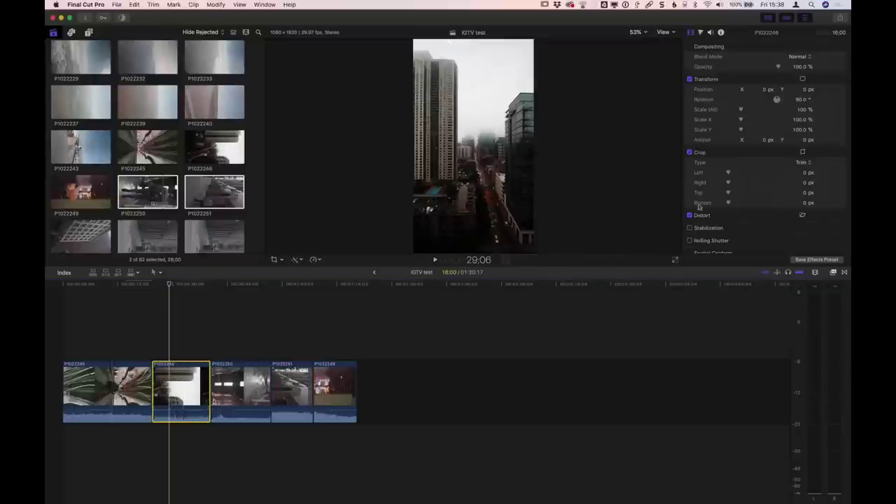
pyautogui.scroll(-2, 809, 222)
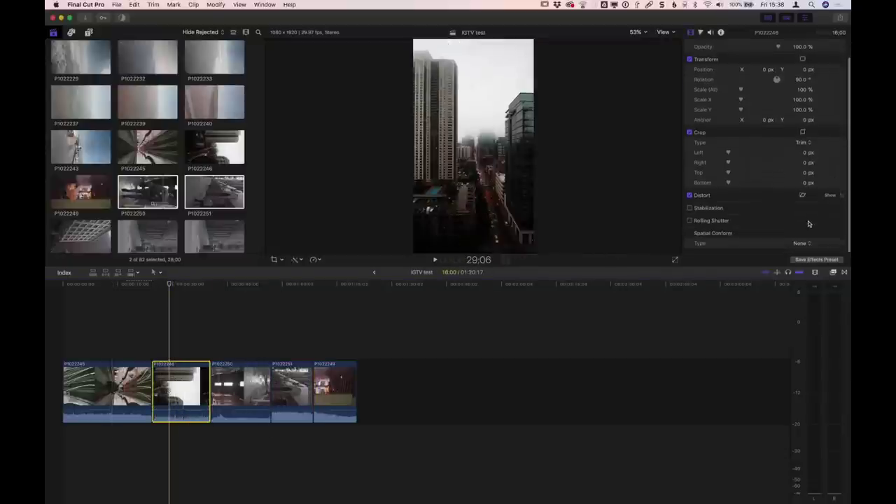
pyautogui.click(818, 260)
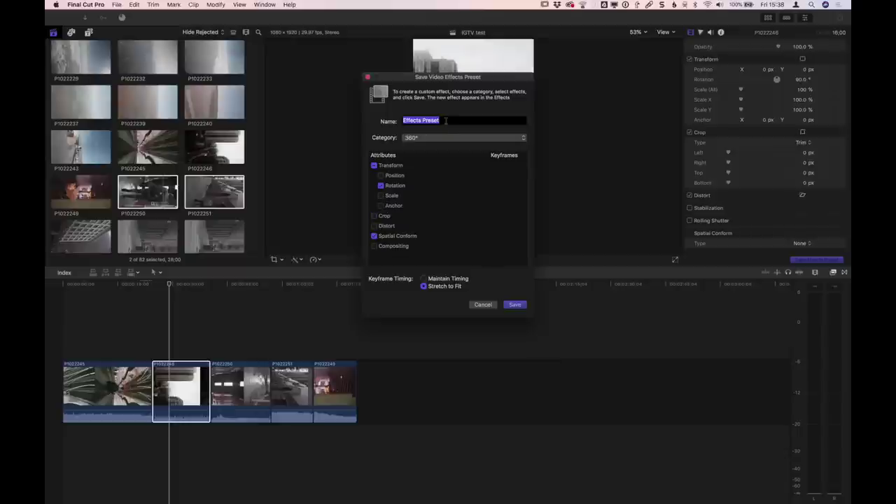
pyautogui.write('IGTV')
pyautogui.click(451, 137)
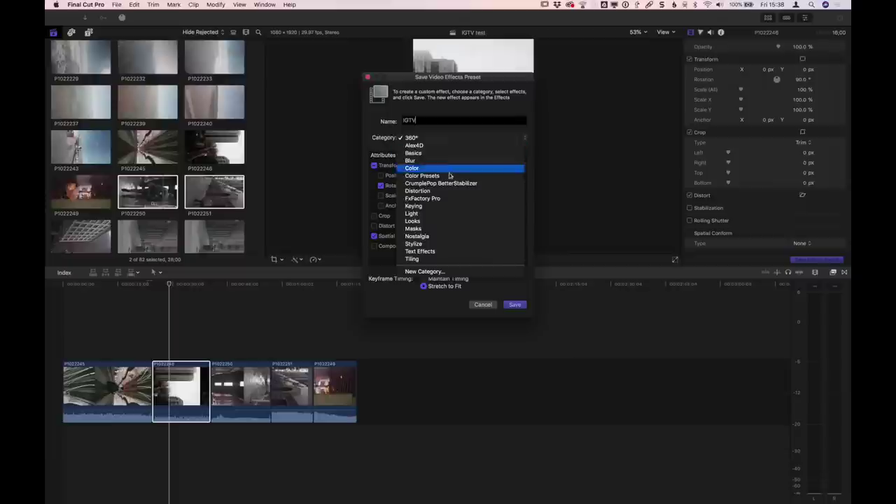
pyautogui.click(422, 272)
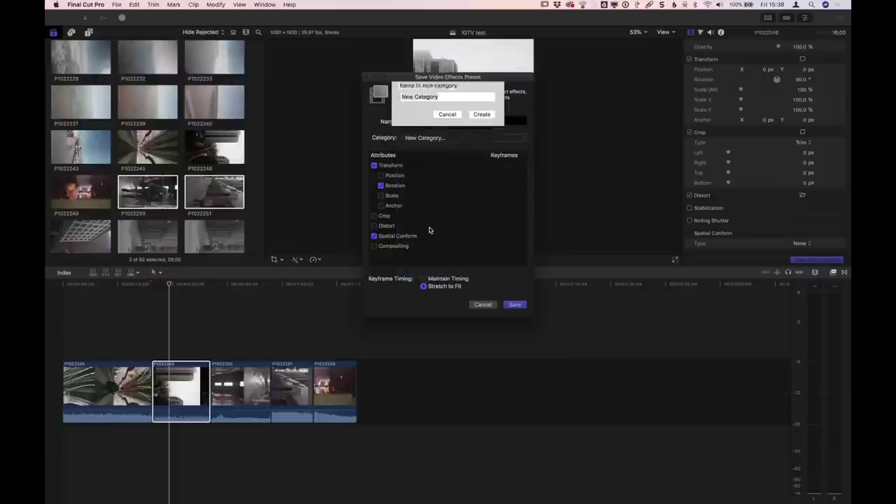
pyautogui.write('PhotoJoseph')
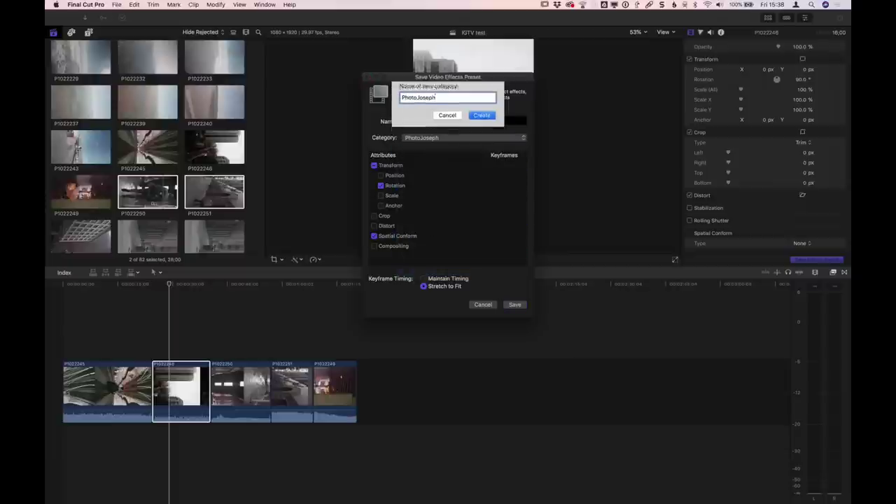
pyautogui.press('Return')
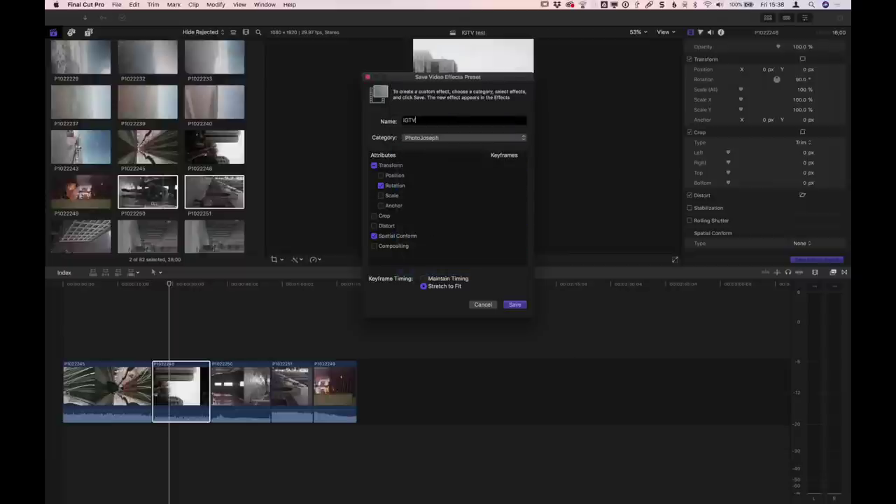
pyautogui.click(514, 305)
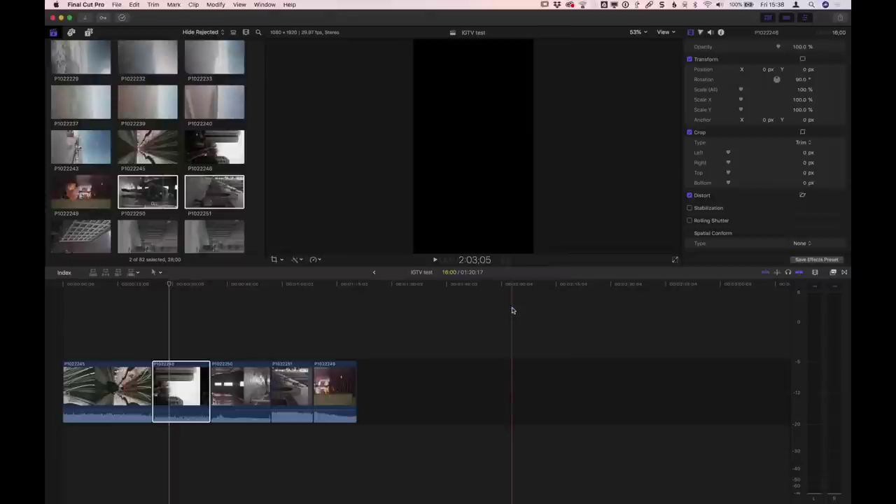
# Append clips P1022252 through P1022254 to the end of the project
pyautogui.click(833, 273)
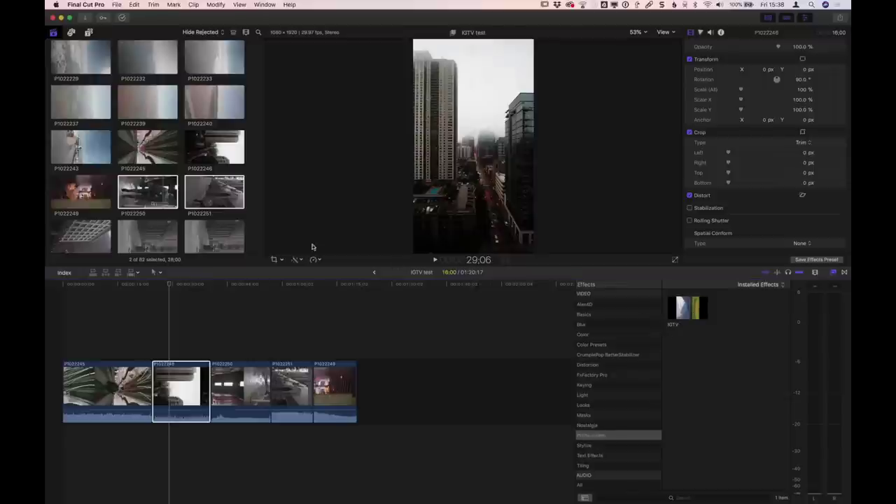
pyautogui.scroll(-5, 114, 128)
pyautogui.click(107, 97)
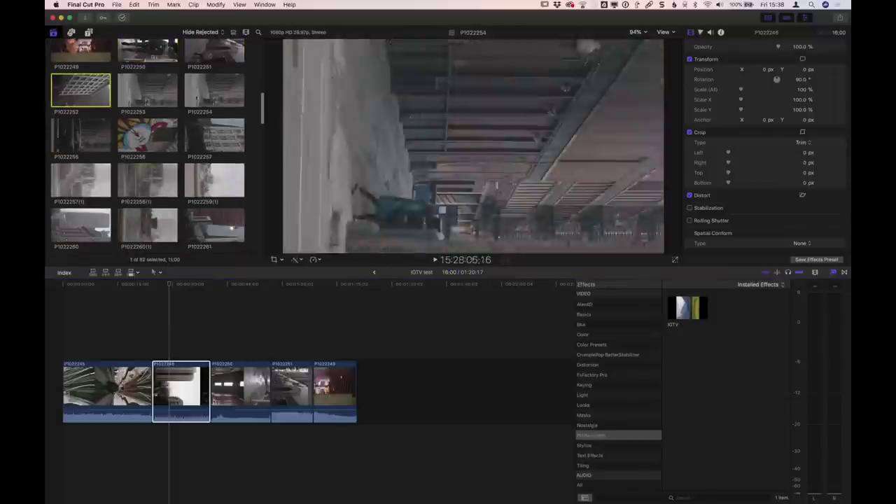
pyautogui.keyDown('shift'); pyautogui.click(214, 90); pyautogui.keyUp('shift')
pyautogui.moveTo(215, 90); pyautogui.dragTo(365, 373)
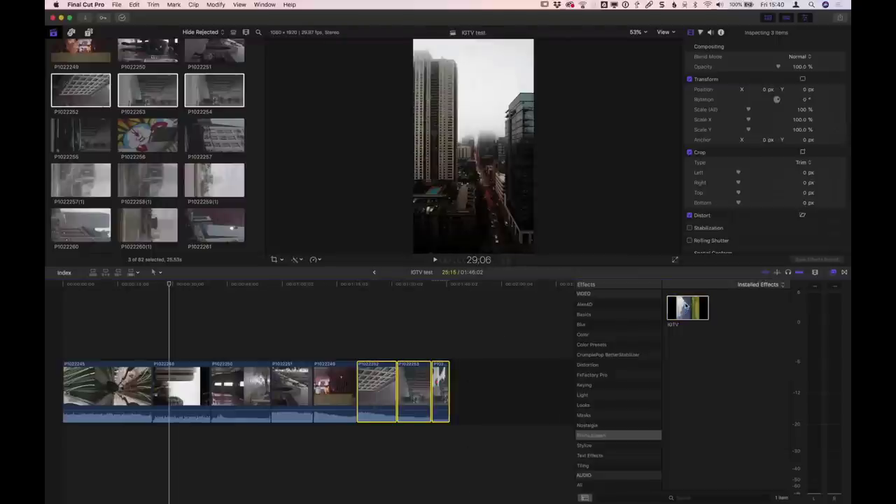
# Apply the IGTV preset to P1022254, then select the unrotated clips P1022252 and P1022253
pyautogui.moveTo(685, 317); pyautogui.dragTo(437, 385)
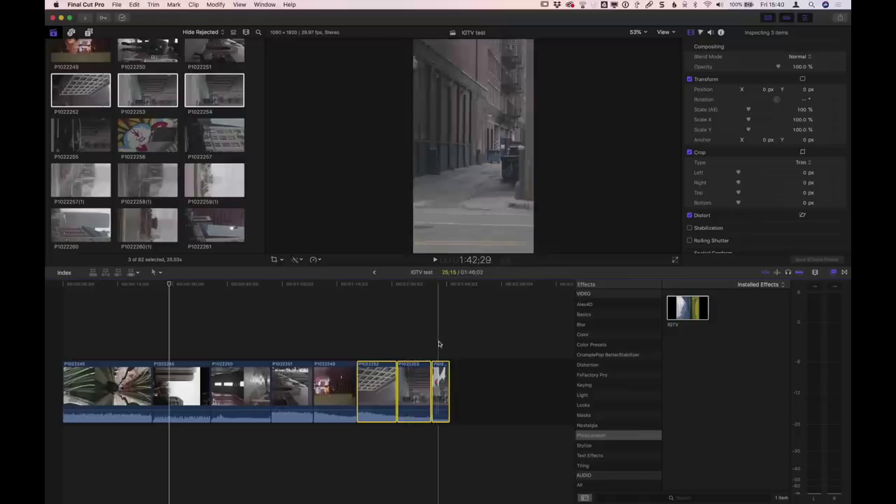
pyautogui.click(439, 382)
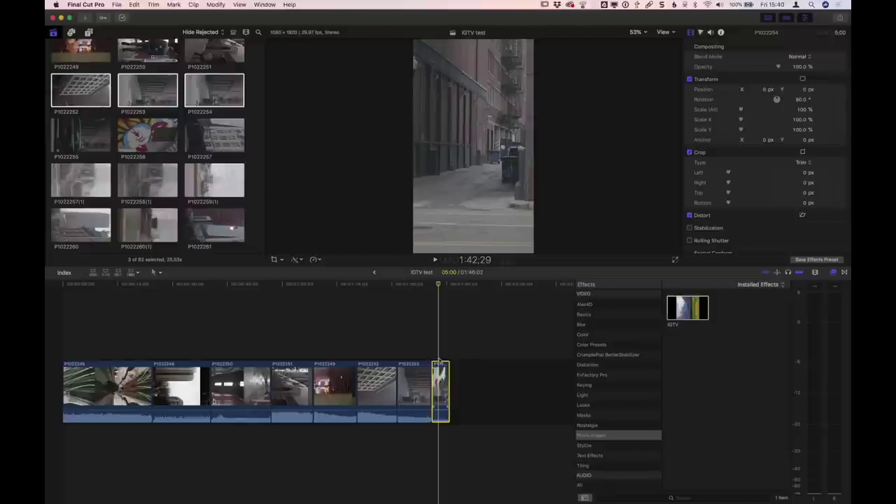
pyautogui.keyDown('shift'); pyautogui.click(413, 385); pyautogui.keyUp('shift')
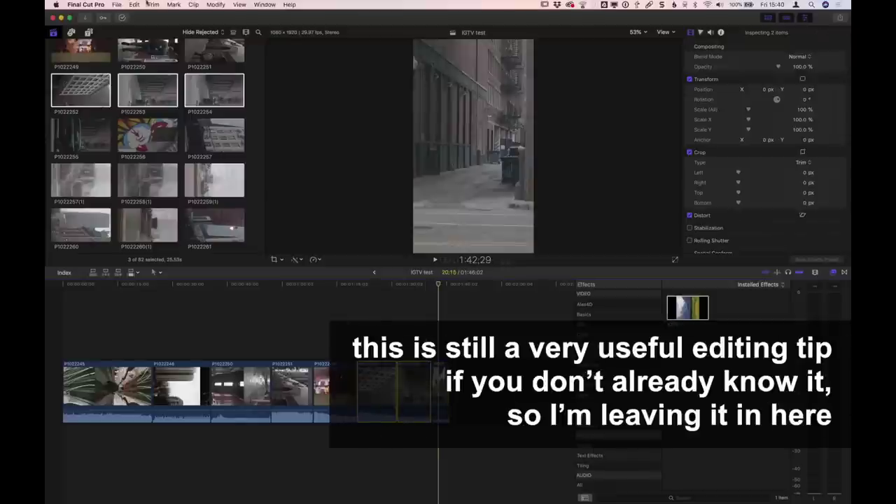
pyautogui.click(116, 4)
pyautogui.moveTo(131, 4)
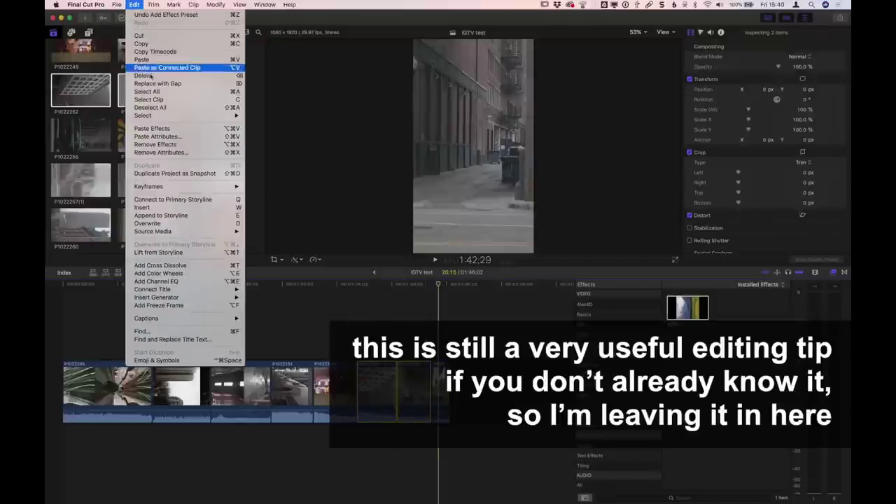
pyautogui.click(163, 136)
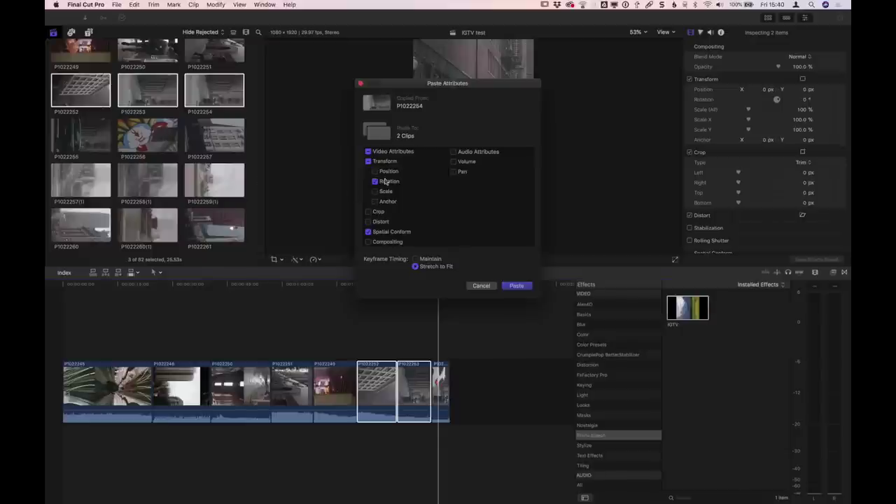
pyautogui.click(513, 286)
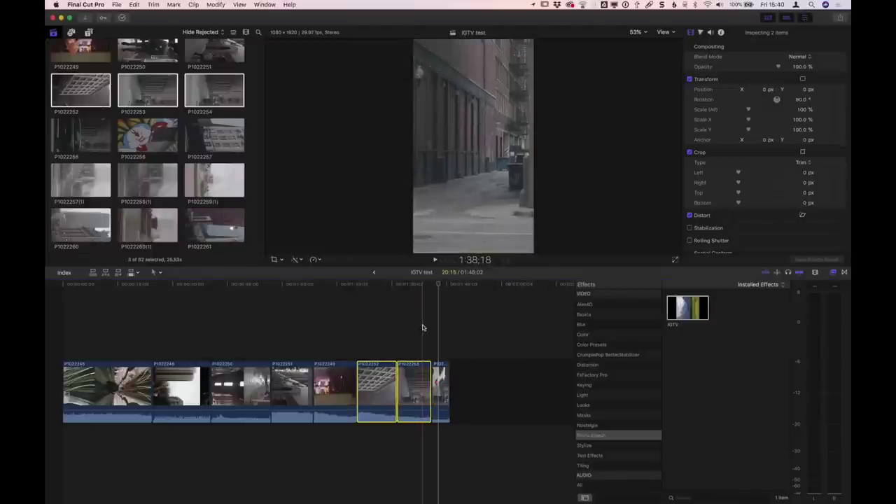
pyautogui.press('super+z')
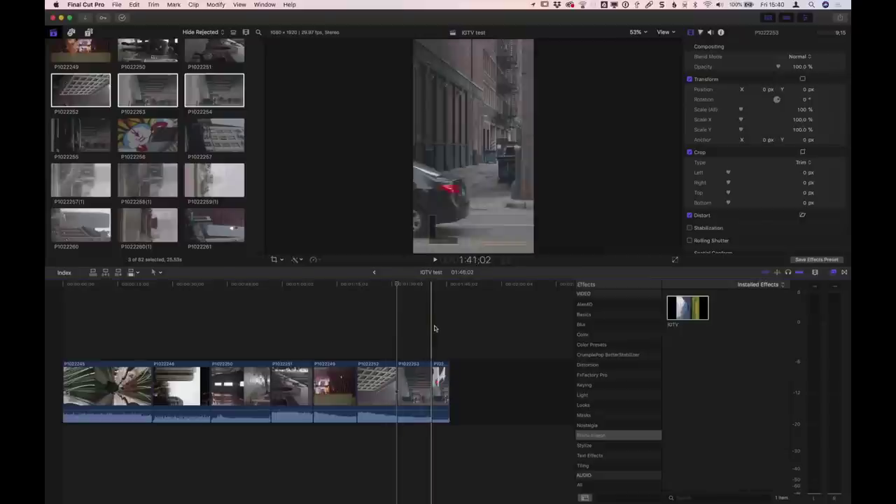
pyautogui.click(441, 381)
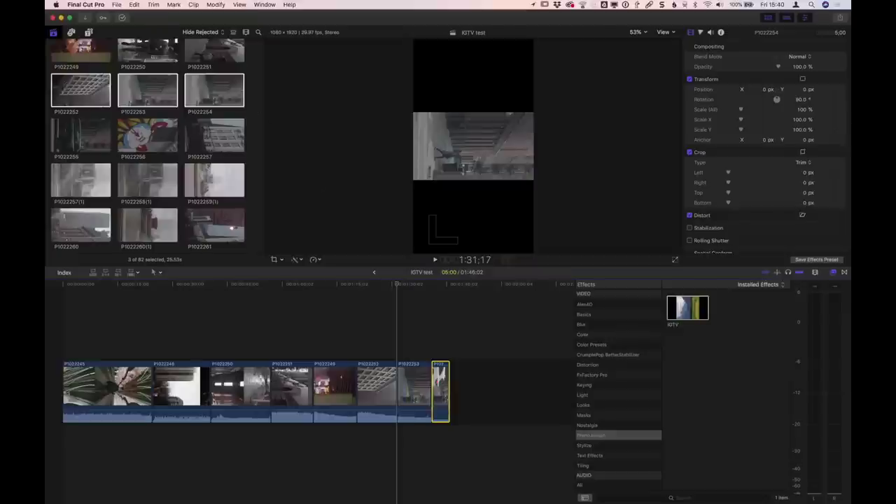
pyautogui.moveTo(374, 340); pyautogui.dragTo(406, 378)
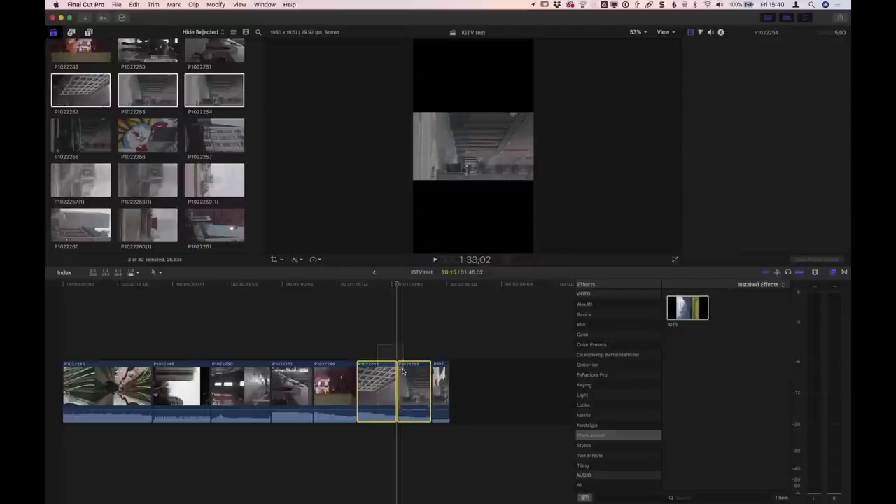
# Paste the copied 90° rotation onto P1022252 and P1022253 with Edit > Paste Effects, then deselect
pyautogui.click(134, 5)
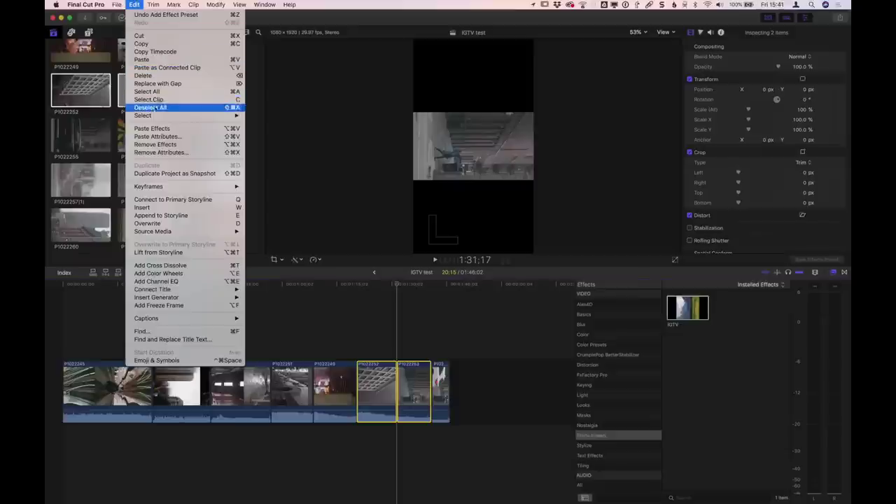
pyautogui.click(190, 129)
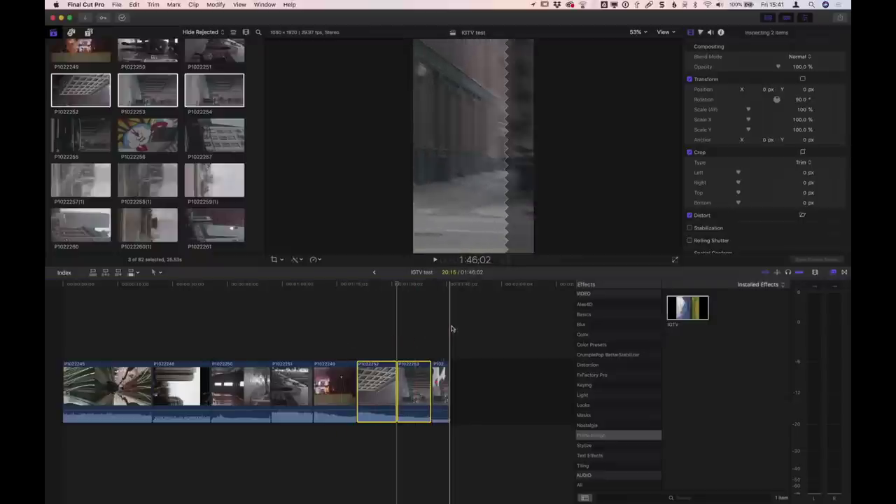
pyautogui.click(451, 328)
pyautogui.scroll(-8, 154, 128)
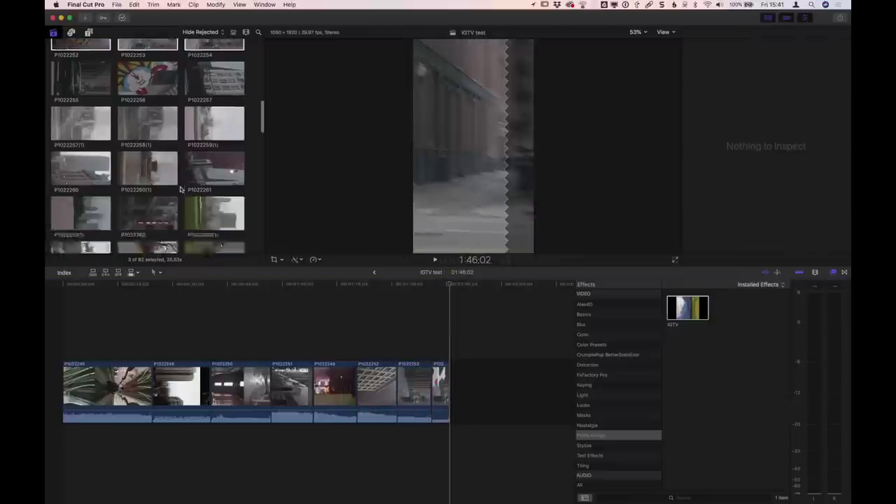
pyautogui.scroll(5, 154, 127)
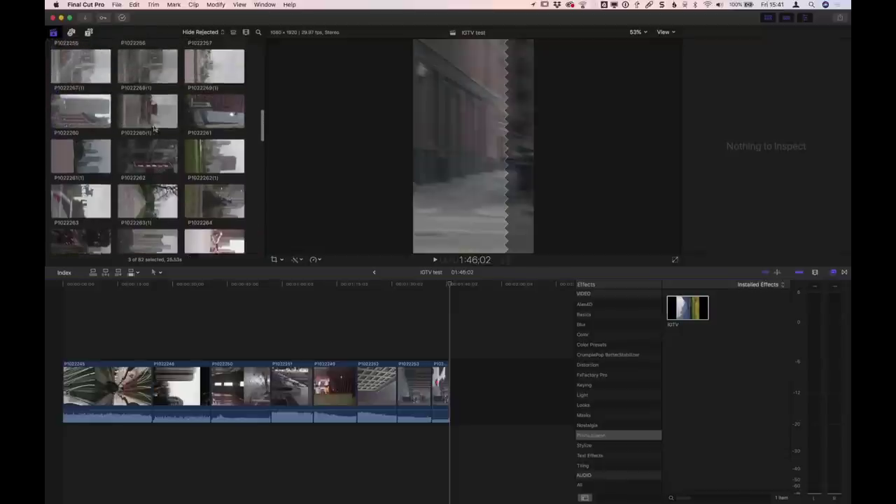
# Append clips P1022260 through P1022262(1) to the end of the timeline
pyautogui.click(81, 131)
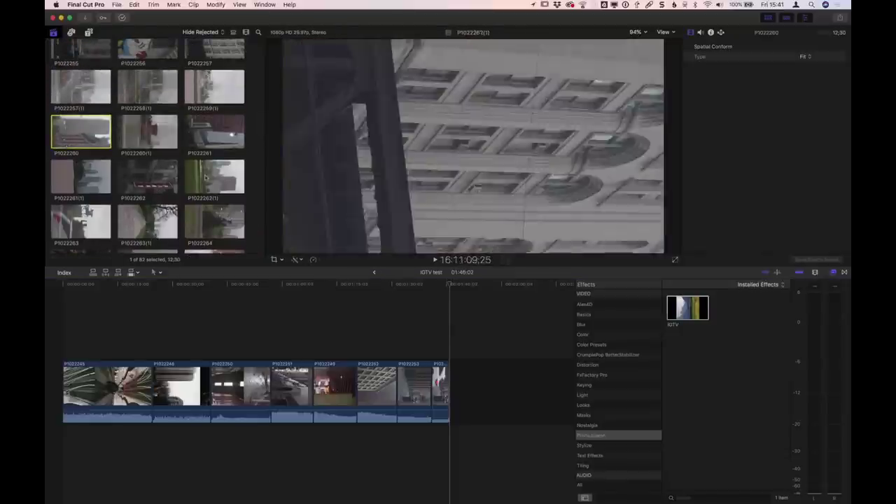
pyautogui.keyDown('shift'); pyautogui.click(208, 177); pyautogui.keyUp('shift')
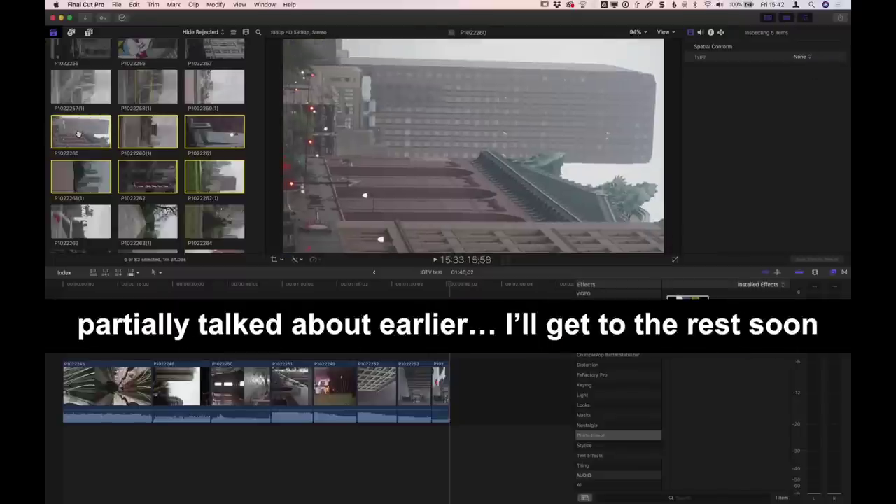
pyautogui.moveTo(81, 135); pyautogui.dragTo(462, 390)
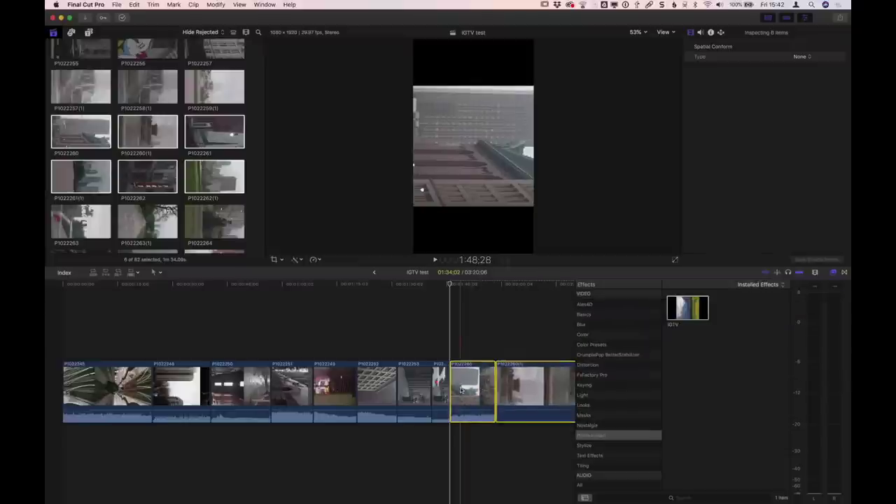
pyautogui.hscroll(5, 462, 390)
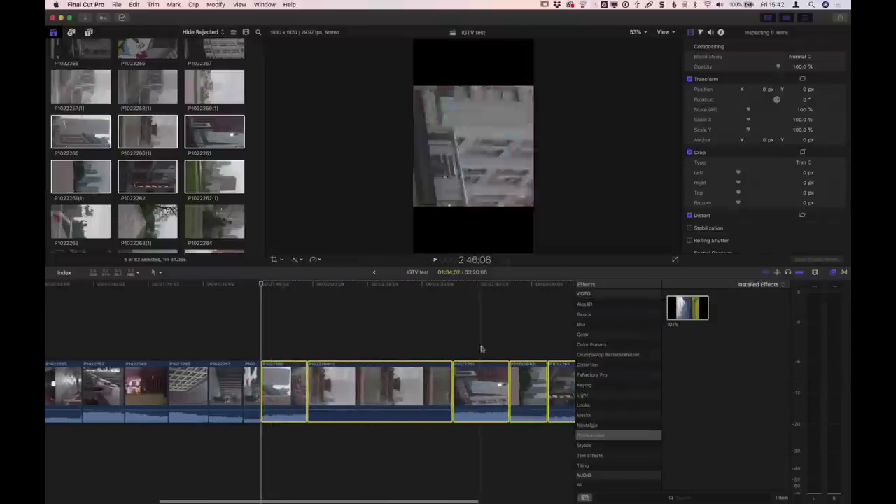
# Rotate all the newly added clips 90° in the Inspector's Rotation field
pyautogui.click(805, 100)
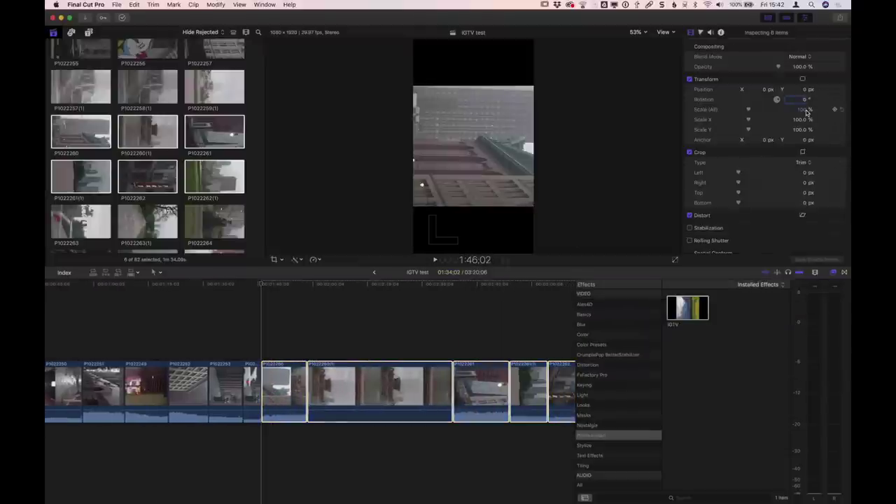
pyautogui.write('90')
pyautogui.press('Return')
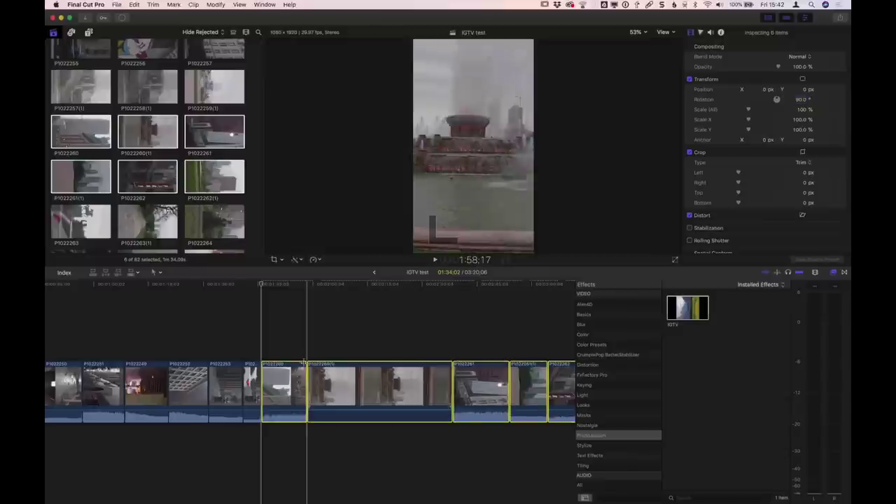
pyautogui.hscroll(1, 327, 344)
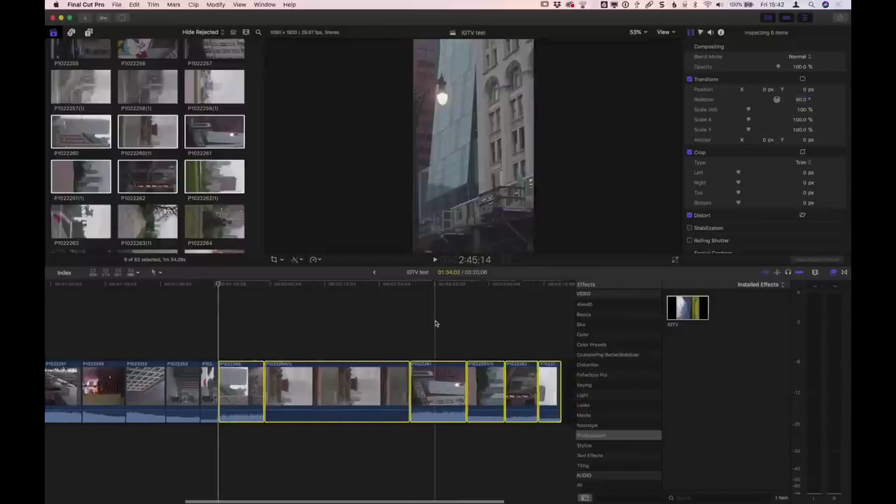